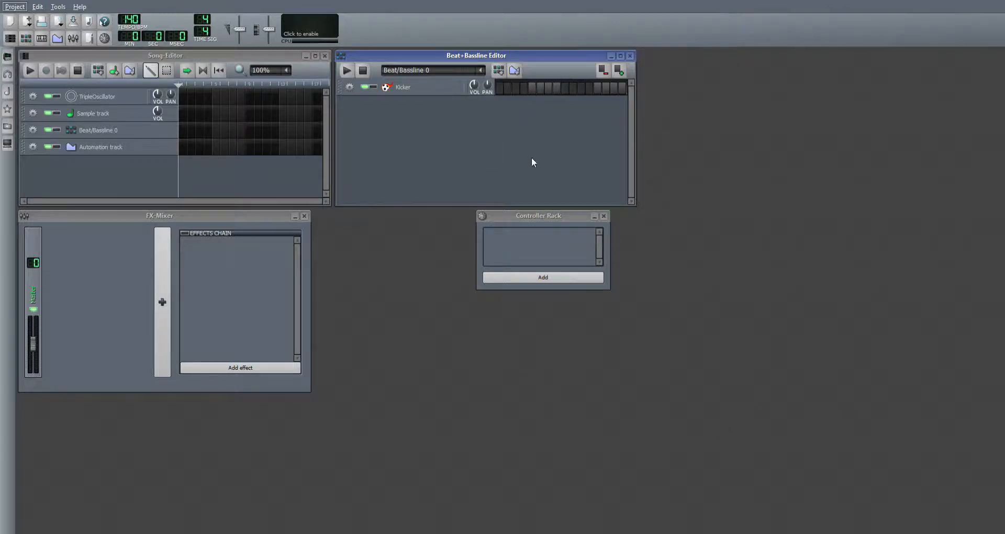
Step: Close the Beat+Bassline Editor, the FX-Mixer and the Controller Rack so only the Song Editor stays open
left_click(629, 57)
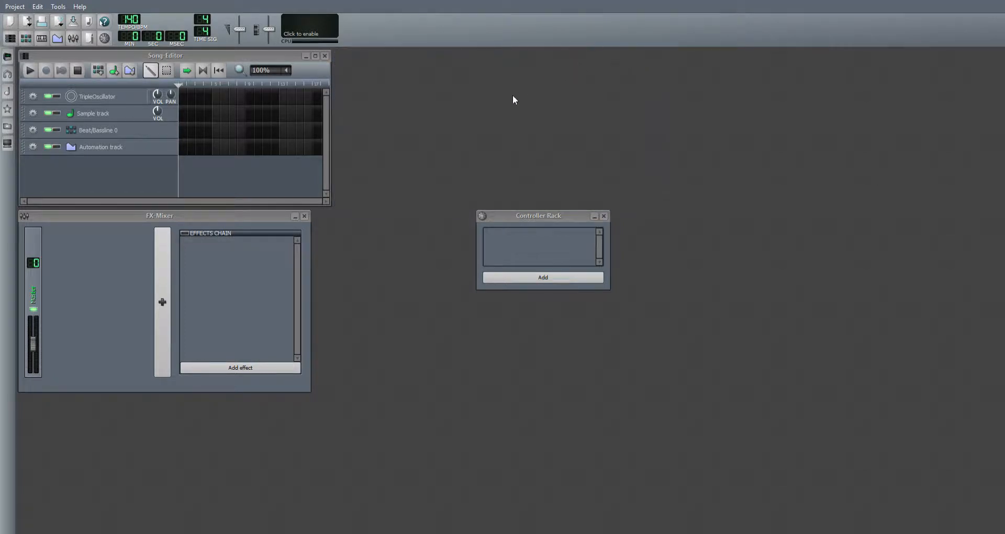
left_click(304, 217)
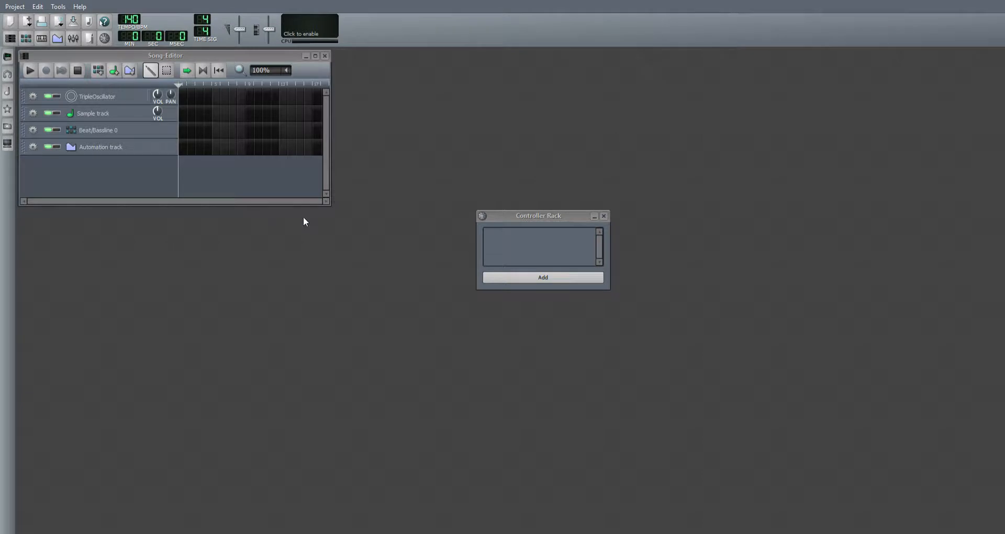
left_click(602, 217)
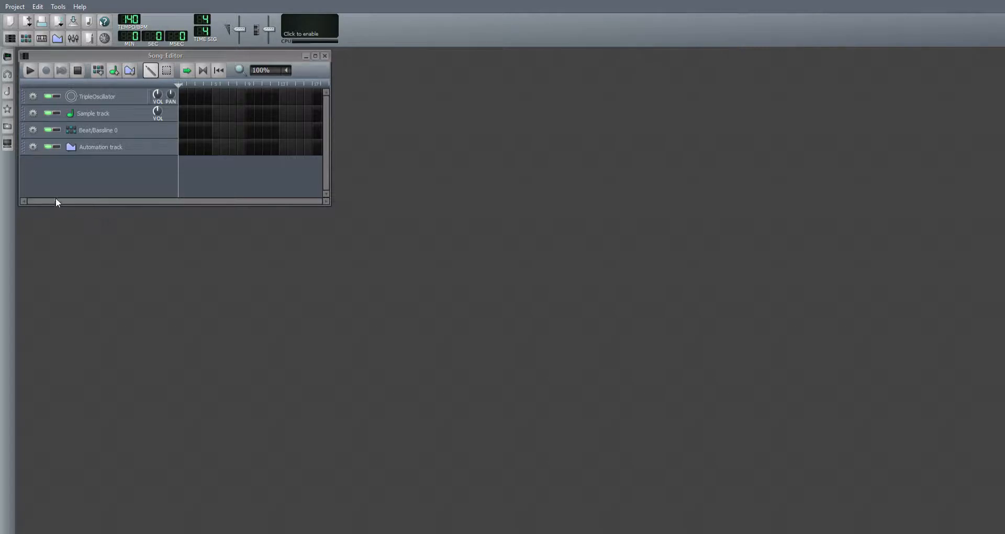
Step: Remove the Sample track, Beat/Bassline 0 and the Automation track from the Song Editor
left_click(32, 114)
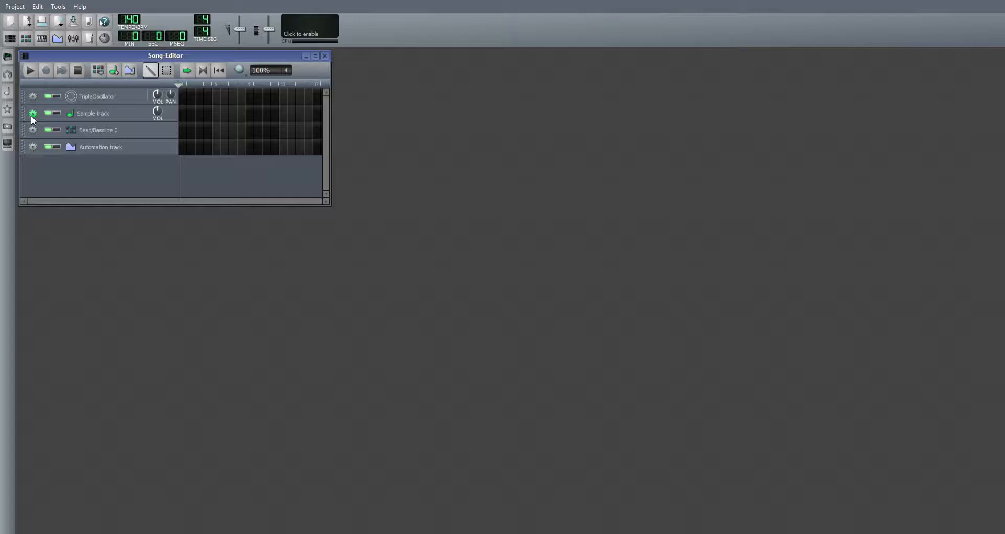
left_click(31, 116)
left_click(55, 139)
left_click(36, 115)
left_click(53, 137)
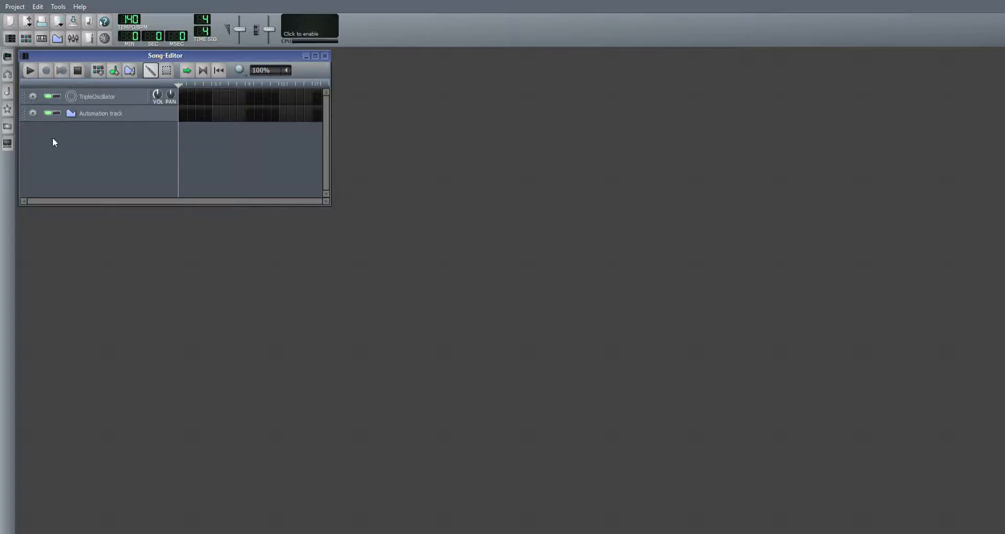
left_click(34, 112)
left_click(49, 140)
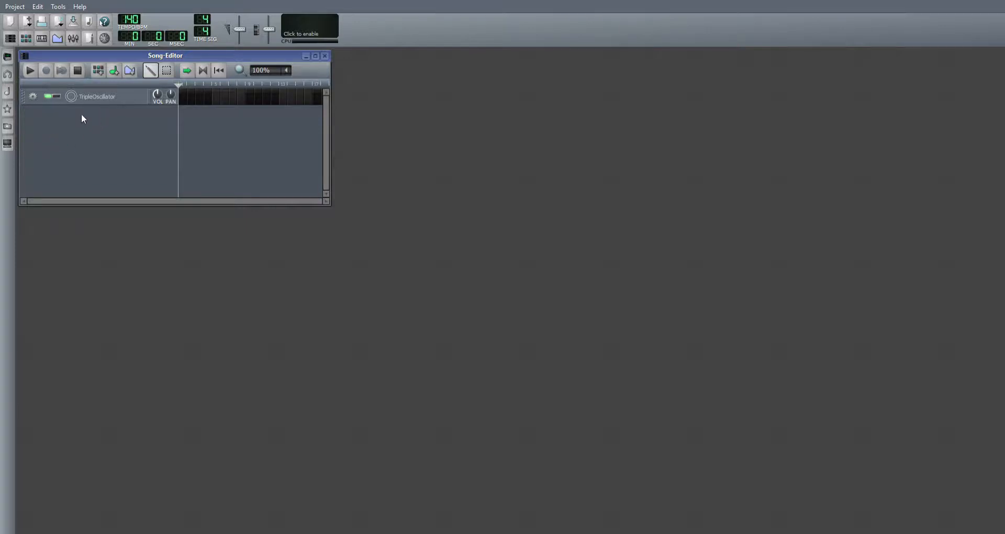
Step: Open the TripleOscillator instrument and audition low and high notes across its keyboard
left_click(100, 99)
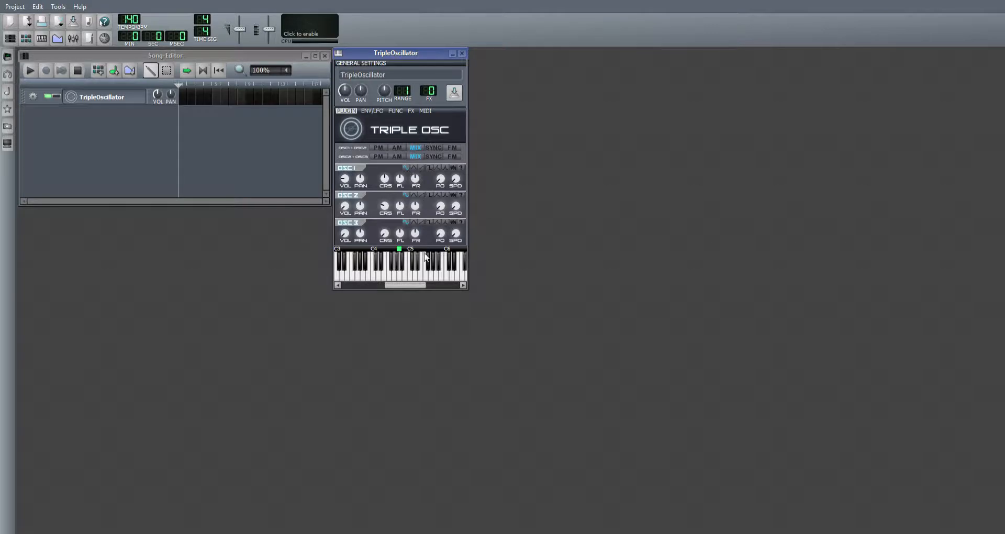
left_click(381, 276)
mouse_move(380, 274)
left_mouse_down()
mouse_move(441, 269)
mouse_move(372, 258)
mouse_move(411, 263)
mouse_move(410, 284)
left_mouse_up()
mouse_move(397, 285)
left_mouse_down()
mouse_move(431, 287)
mouse_move(453, 264)
mouse_move(372, 265)
left_mouse_up()
left_click_drag(431, 284, 337, 289)
mouse_move(402, 268)
left_mouse_down()
mouse_move(345, 266)
mouse_move(457, 268)
left_mouse_up()
left_click_drag(379, 285, 414, 281)
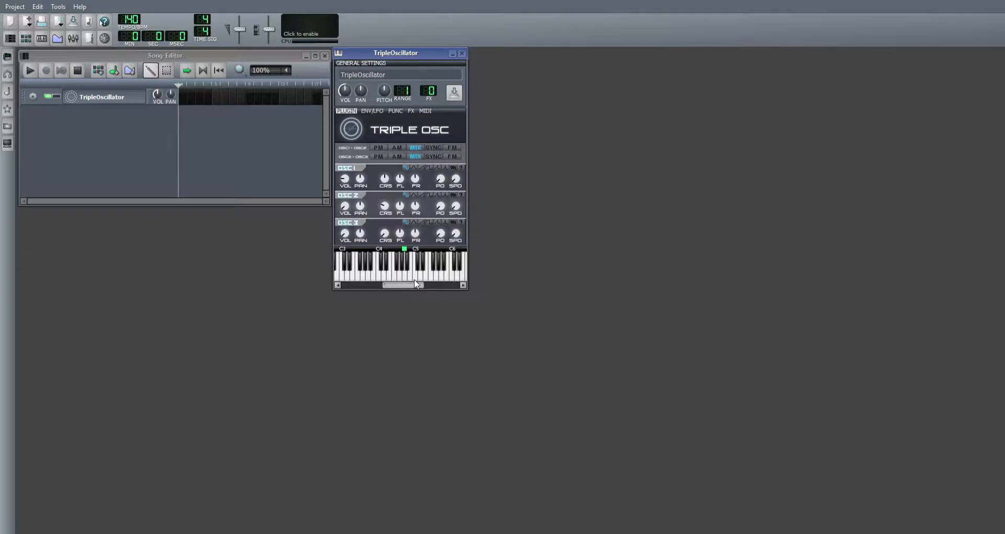
Step: Try the triangle and saw waveforms on OSC 1, auditioning keys with each
left_click(414, 167)
mouse_move(344, 276)
left_mouse_down()
mouse_move(463, 273)
mouse_move(369, 278)
left_mouse_up()
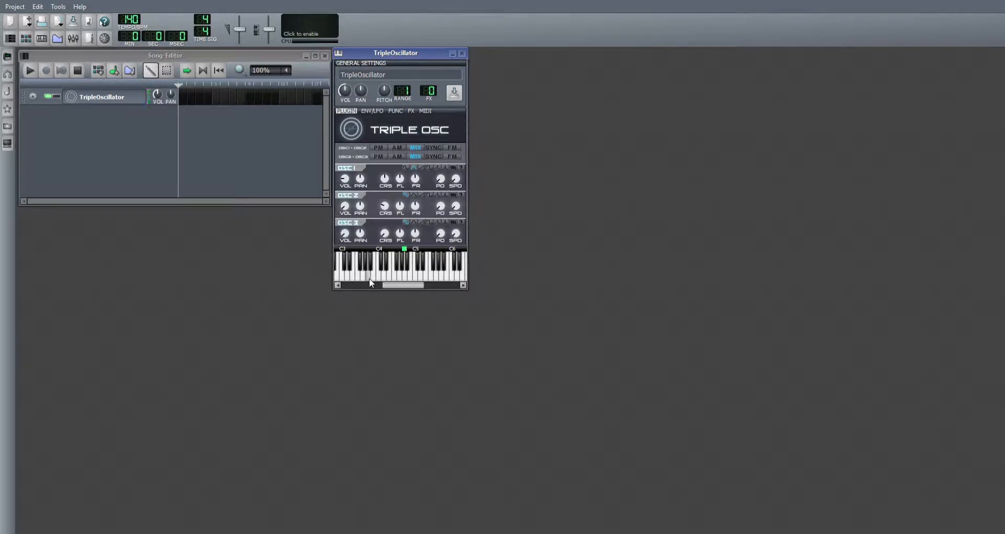
left_click(423, 168)
left_click(368, 277)
mouse_move(367, 274)
left_mouse_down()
mouse_move(447, 271)
mouse_move(348, 275)
mouse_move(435, 285)
mouse_move(429, 265)
mouse_move(394, 276)
left_mouse_up()
left_click_drag(416, 286, 382, 284)
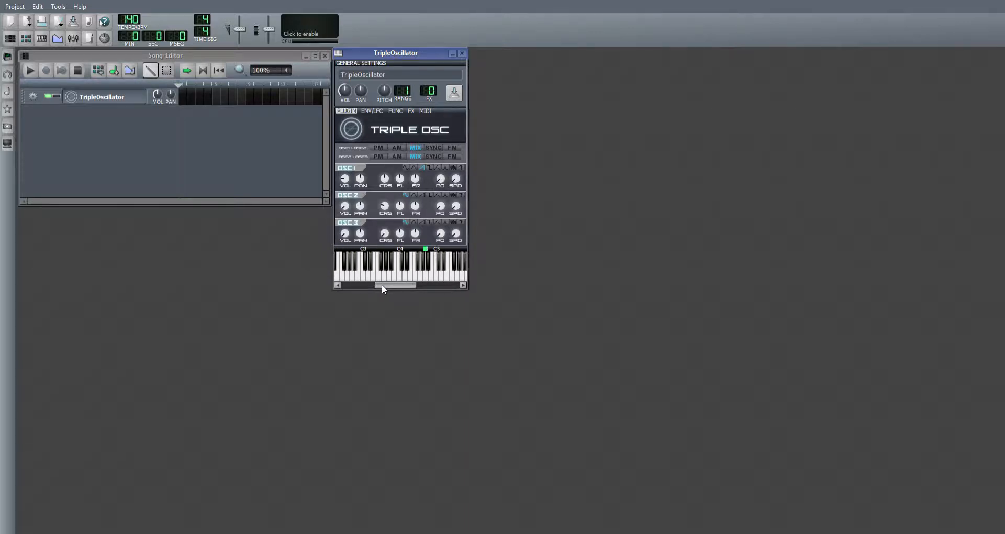
Step: Try the square waveform on OSC 1 and play a short melody on the instrument's keyboard
left_click(429, 167)
left_click_drag(402, 283, 411, 282)
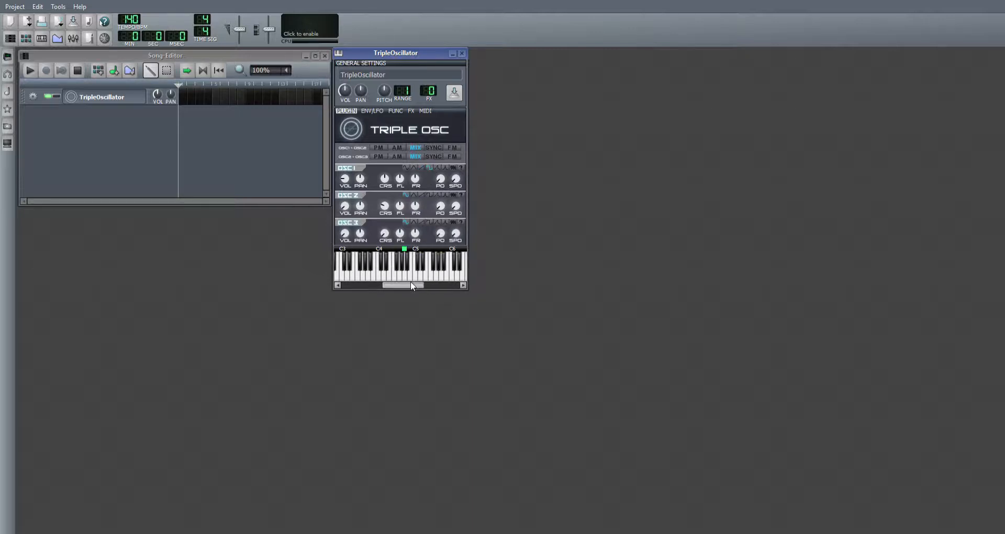
left_click(409, 273)
left_click(393, 273)
left_click(396, 274)
left_click(426, 273)
left_click(415, 274)
left_click(402, 274)
left_click(408, 274)
left_click(417, 275)
left_click(428, 274)
left_click(389, 276)
Step: Try the Moog saw and exponential waveforms on OSC 1, auditioning several notes with each
left_click(437, 168)
mouse_move(430, 273)
left_mouse_down()
mouse_move(378, 274)
mouse_move(454, 273)
left_mouse_up()
left_click(441, 273)
left_click(441, 273)
left_click(446, 168)
left_click(439, 275)
mouse_move(403, 263)
left_mouse_down()
mouse_move(362, 268)
mouse_move(455, 258)
mouse_move(344, 278)
mouse_move(356, 275)
left_mouse_up()
Step: Set OSC 1 to the sine waveform, OSC 2 to triangle, and give OSC 3 its own different waveform
left_click(406, 168)
left_click(413, 195)
left_click(427, 223)
Step: Compare the PM, AM, MIX, SYNC and FM modulation modes between OSC 1 and OSC 2, auditioning notes with each
left_click(384, 148)
mouse_move(427, 270)
left_mouse_down()
mouse_move(356, 269)
mouse_move(454, 261)
left_mouse_up()
left_click(403, 148)
mouse_move(442, 260)
left_mouse_down()
mouse_move(383, 266)
mouse_move(444, 266)
left_mouse_up()
left_click(404, 249)
left_click(414, 147)
mouse_move(442, 276)
left_mouse_down()
mouse_move(438, 263)
mouse_move(366, 273)
mouse_move(443, 279)
left_mouse_up()
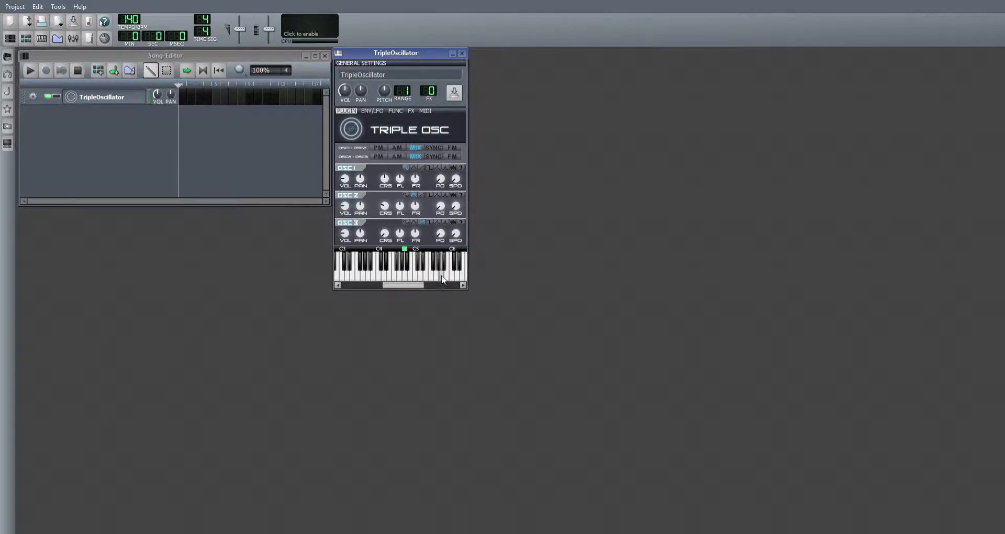
left_click(439, 148)
mouse_move(449, 267)
left_mouse_down()
mouse_move(343, 268)
mouse_move(405, 272)
left_mouse_up()
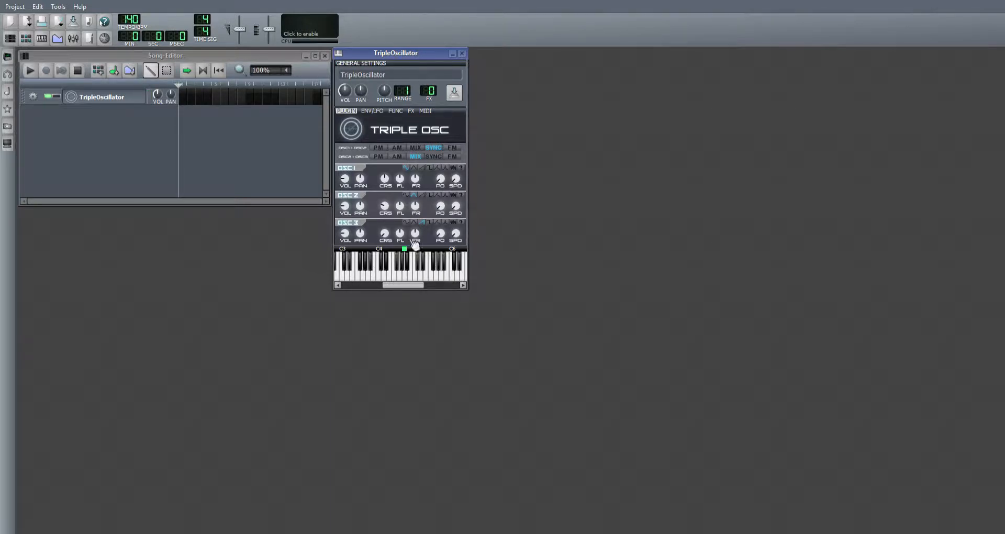
left_click(460, 149)
mouse_move(444, 267)
left_mouse_down()
mouse_move(406, 264)
mouse_move(408, 272)
left_mouse_up()
Step: Try the PM and AM modulation modes between OSC 2 and OSC 3, auditioning notes across the keyboard
left_click(380, 157)
left_click(396, 156)
left_click(375, 272)
left_click(431, 269)
mouse_move(421, 274)
left_mouse_down()
mouse_move(364, 268)
mouse_move(374, 266)
left_mouse_up()
left_click_drag(438, 266, 414, 272)
Step: Set OSC 1–OSC 2 modulation to PM and OSC 2–OSC 3 to SYNC, audition the sound, and close the instrument window
left_click(378, 148)
left_click(433, 156)
left_click(431, 270)
mouse_move(431, 267)
left_mouse_down()
mouse_move(380, 266)
mouse_move(440, 269)
left_mouse_up()
left_click(462, 53)
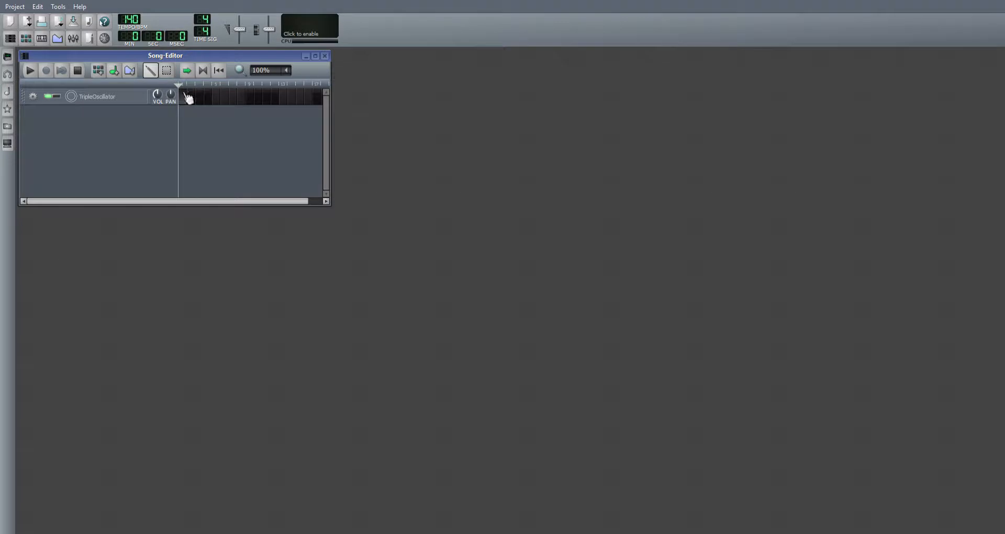
Step: Open the piano roll for the first bar of the TripleOscillator track and move its window clear of the Song Editor
double_click(187, 97)
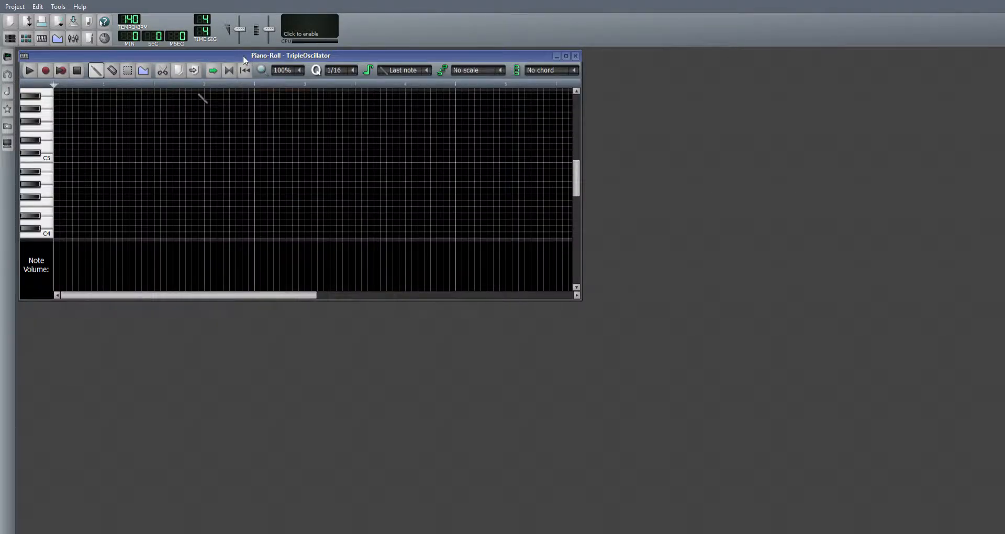
left_click_drag(261, 56, 535, 192)
Step: Explore the piano roll's octave range and audition low and high notes on its keys
scroll(317, 333, "up", 3)
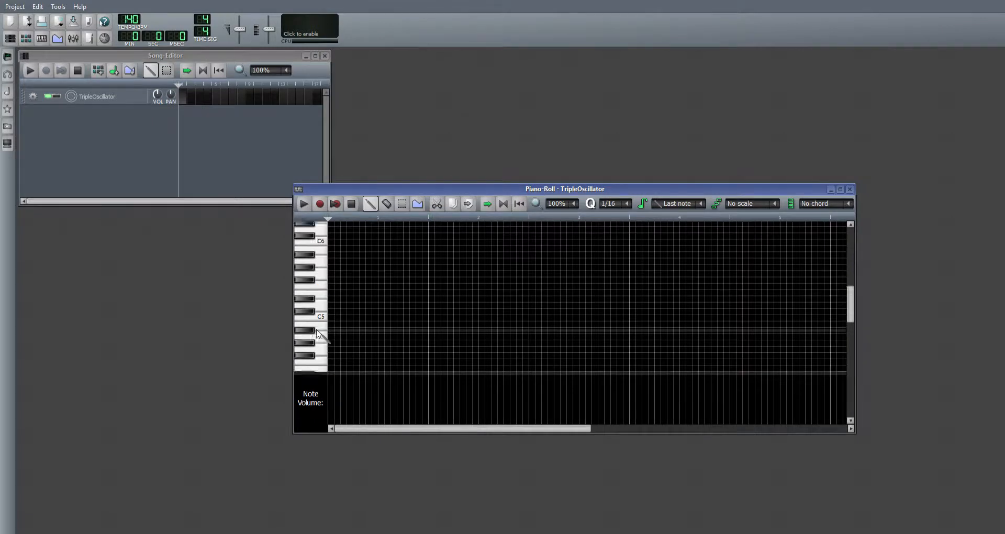
scroll(317, 334, "up", 5)
scroll(318, 333, "down", 10)
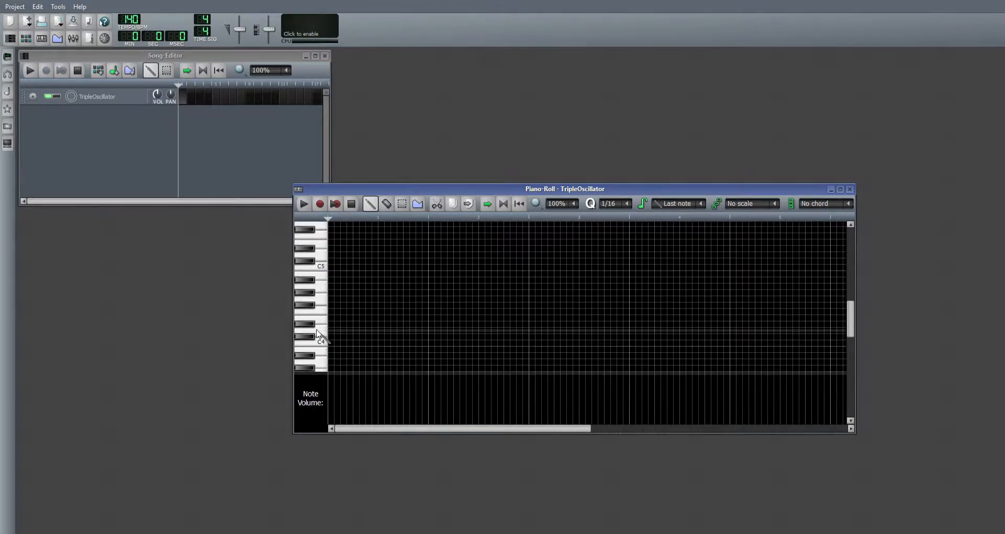
scroll(317, 333, "down", 4)
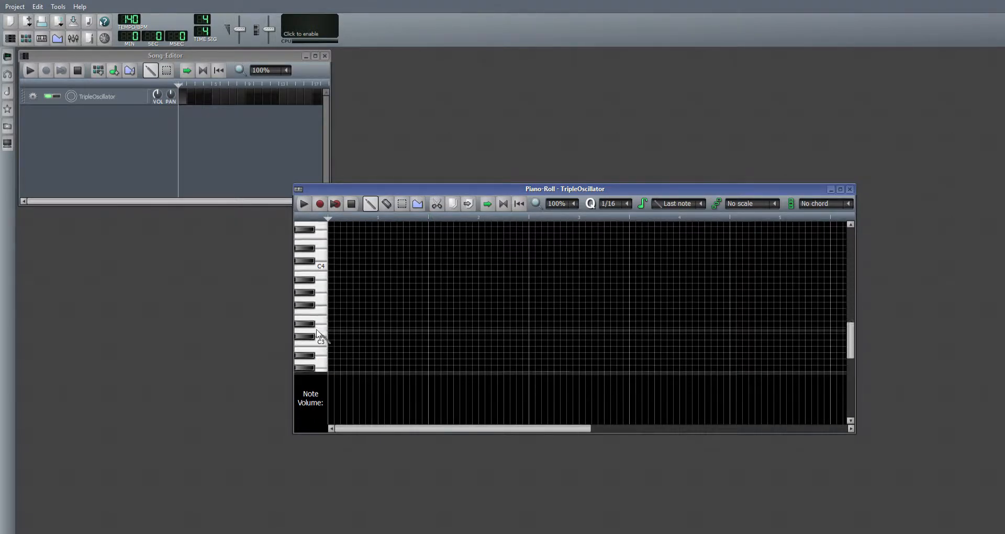
scroll(316, 324, "down", 1)
left_click_drag(317, 336, 320, 257)
scroll(320, 257, "up", 2)
scroll(321, 257, "up", 7)
scroll(314, 249, "up", 2)
left_click(322, 236)
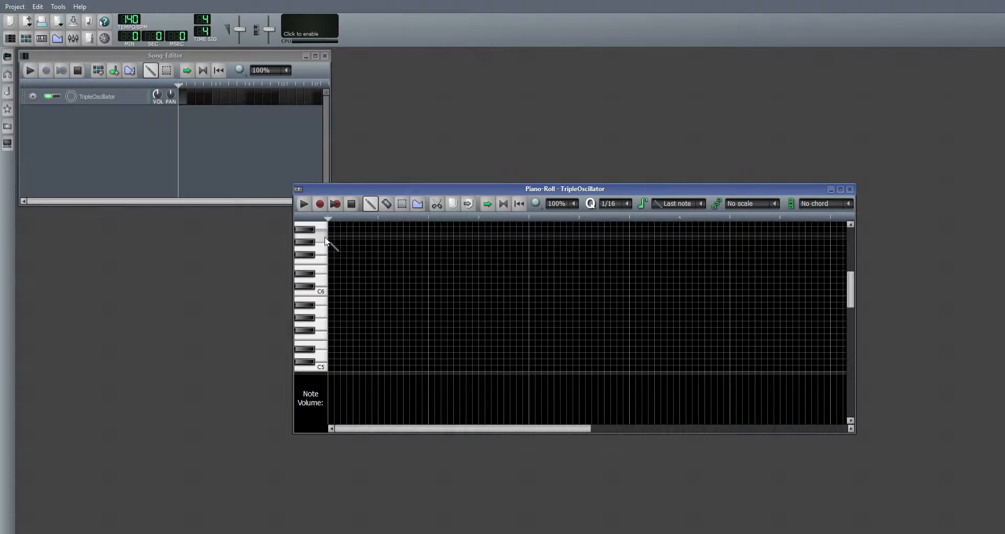
scroll(314, 274, "down", 5)
left_click_drag(314, 280, 314, 336)
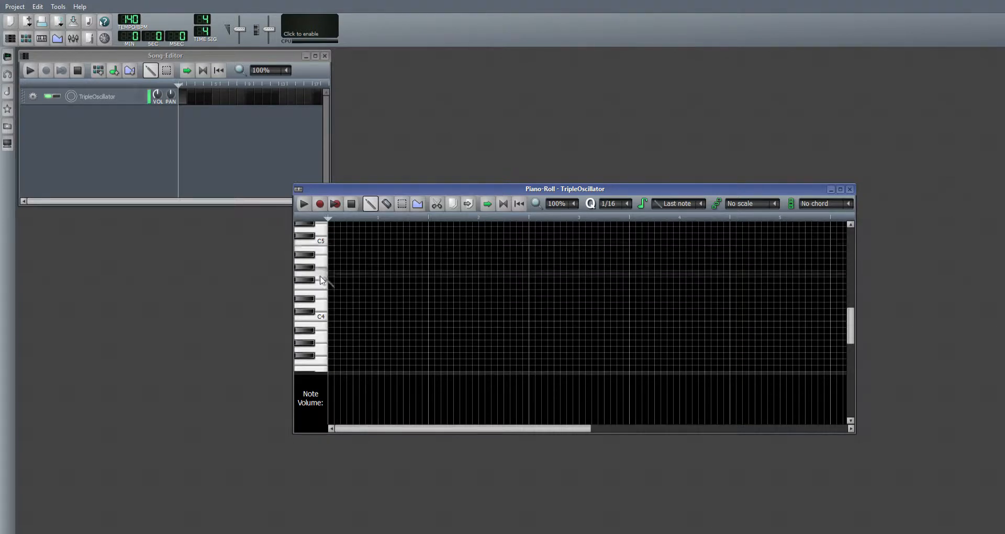
scroll(314, 294, "up", 4)
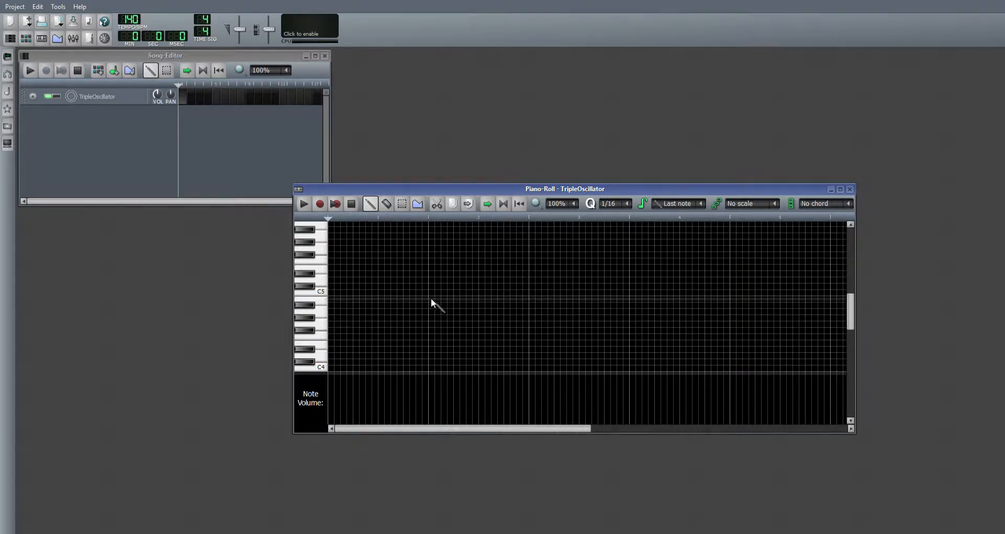
Step: Enter consecutive eighth notes A4, B4, C5, G4 and D5 from the start of the piano roll, and play them back
left_click(331, 312)
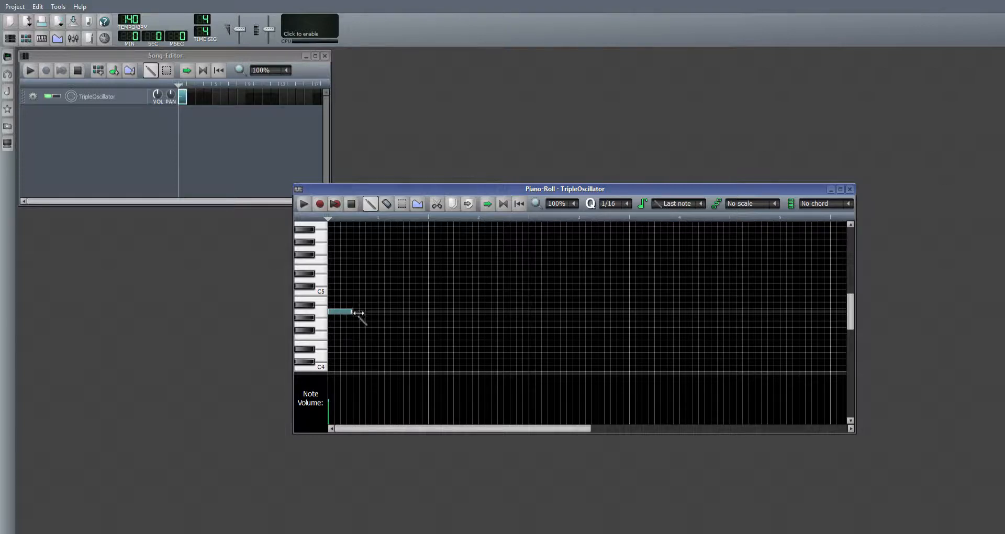
left_click(358, 312)
mouse_move(352, 312)
left_mouse_down()
mouse_move(393, 310)
mouse_move(340, 316)
left_mouse_up()
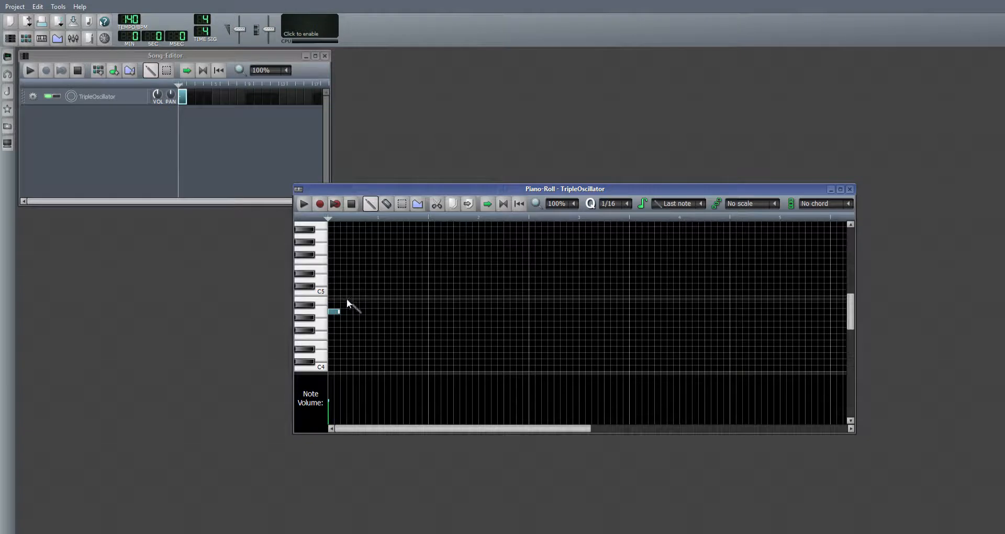
left_click(343, 299)
left_click(357, 293)
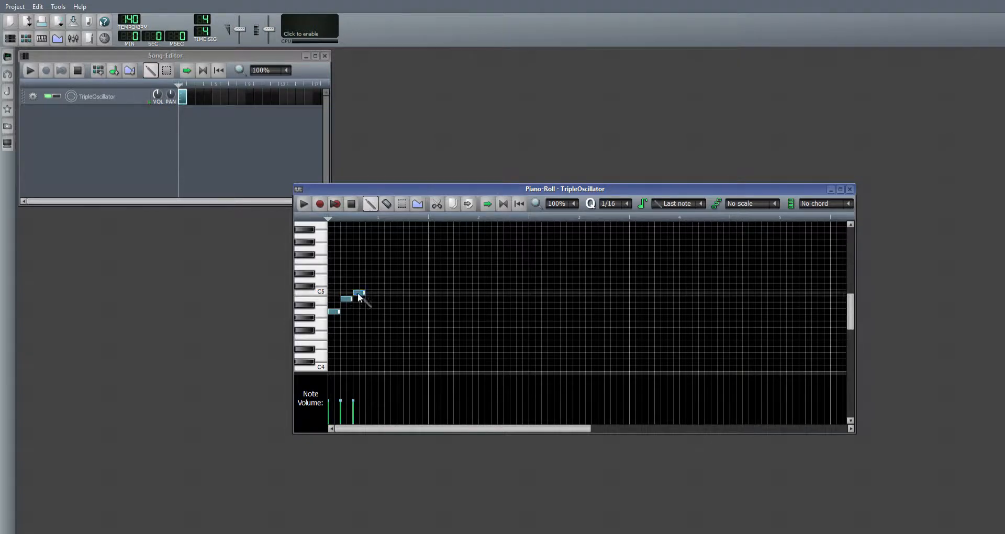
left_click(369, 324)
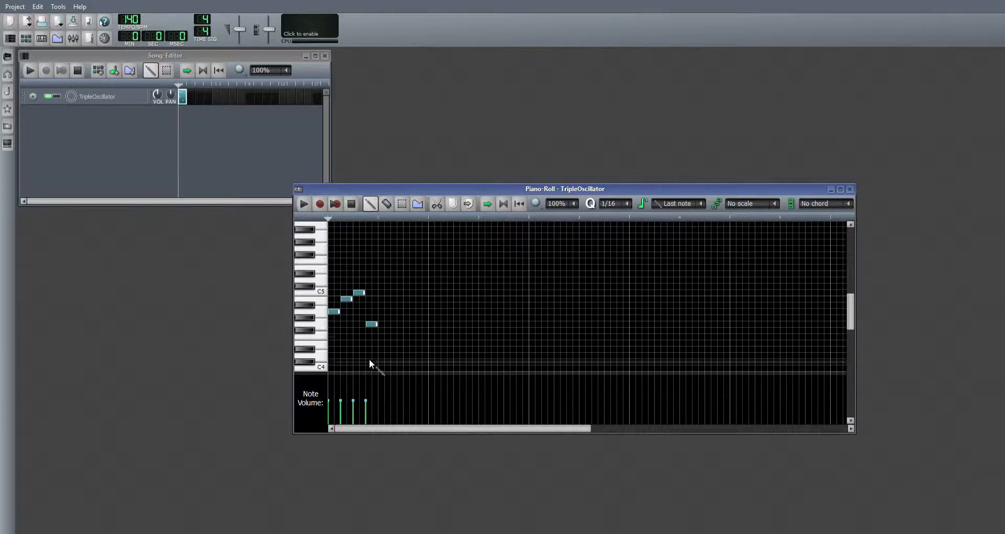
left_click(382, 281)
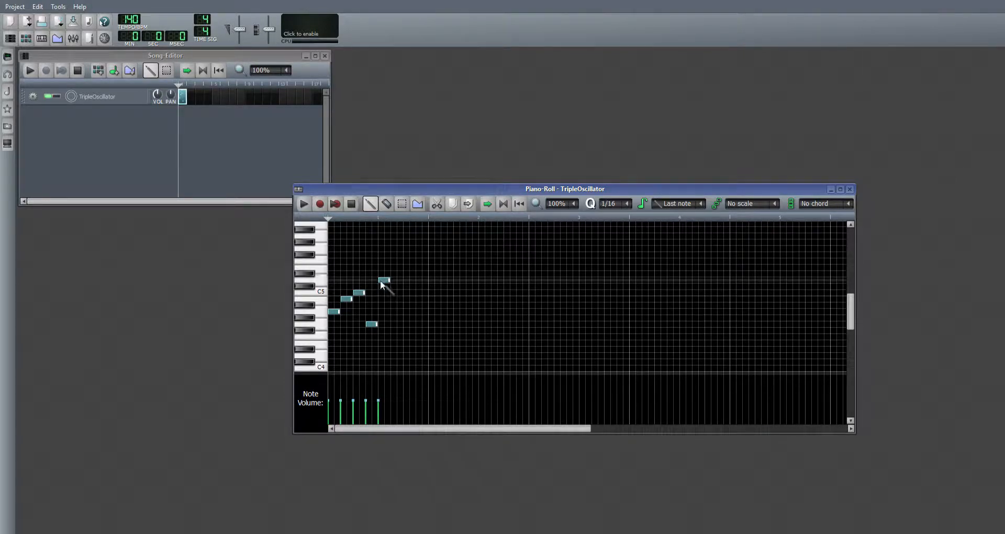
left_click(304, 203)
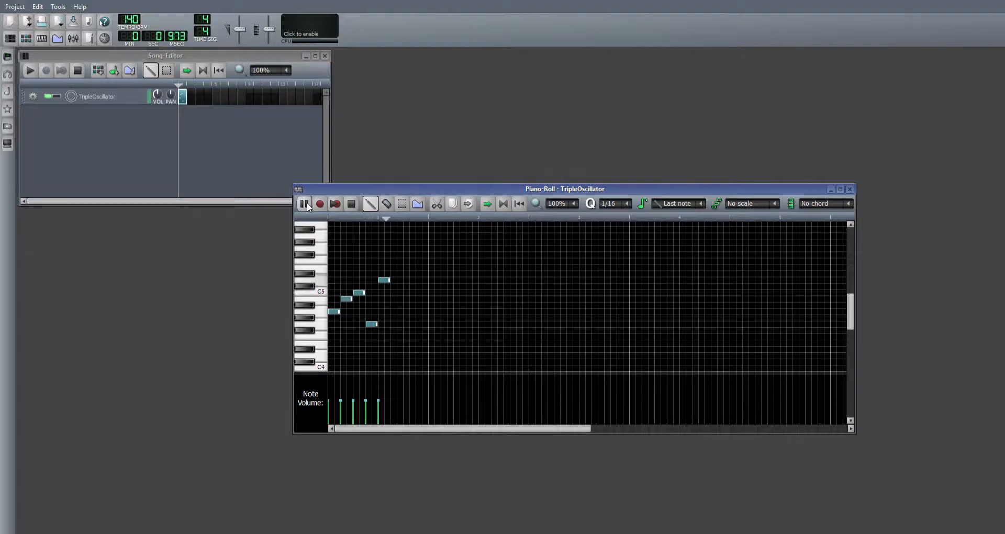
left_click(351, 204)
Step: Add a second eighth-note D5 followed by sixteenth notes E5, D5, C5 and B4 to fill the bar, and play it
left_click(396, 281)
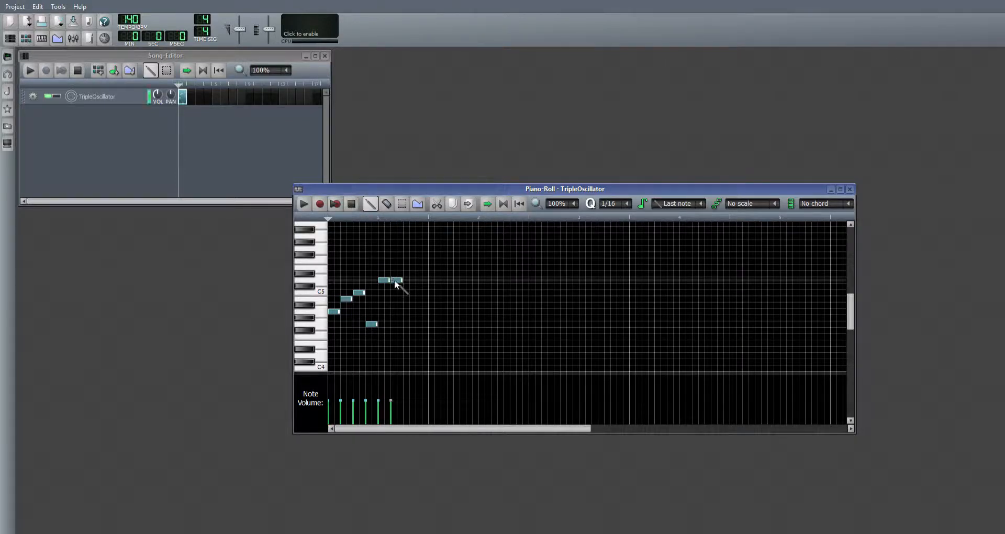
left_click(406, 268)
left_click_drag(418, 269, 410, 274)
left_click(411, 278)
left_click(418, 292)
left_click(424, 299)
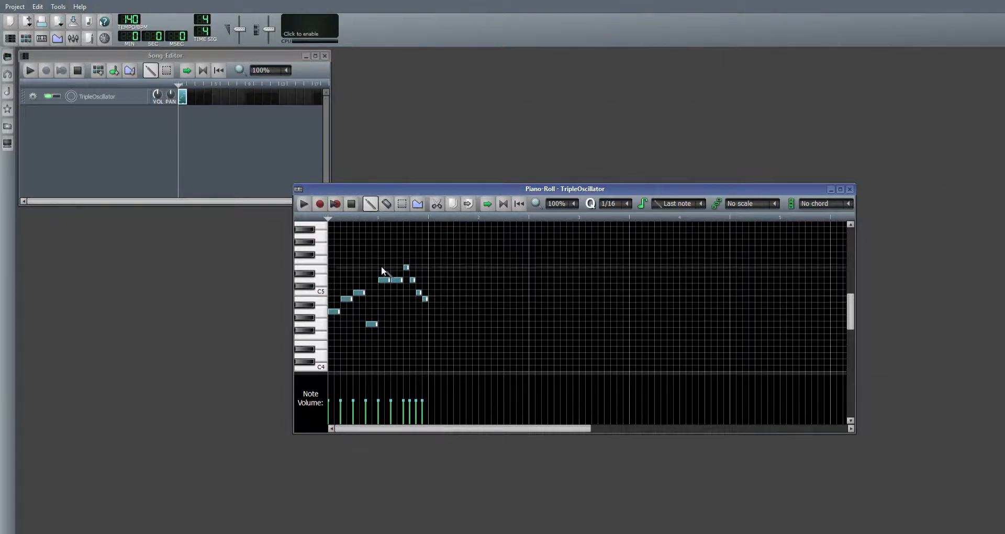
left_click(303, 204)
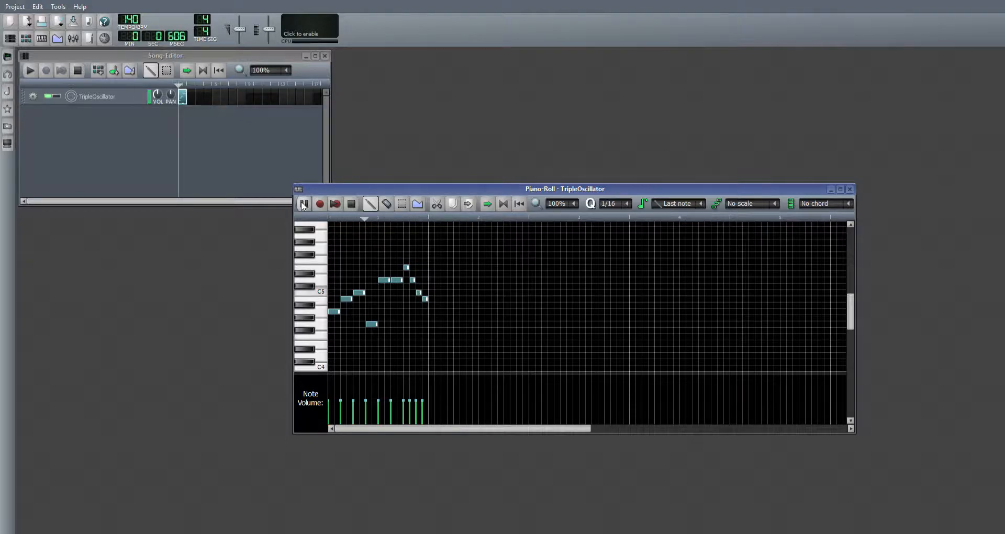
left_click(352, 204)
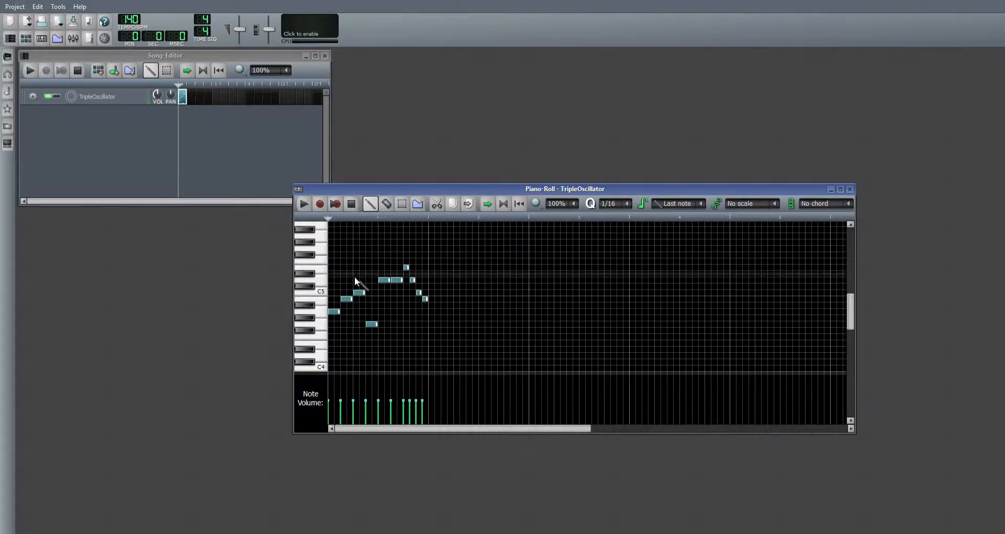
Step: Shorten the first C5 to a sixteenth, start the G4 right after it with a three-sixteenth length, and play the melody
left_click_drag(371, 295, 359, 295)
left_click(372, 325)
left_click_drag(373, 328, 384, 330)
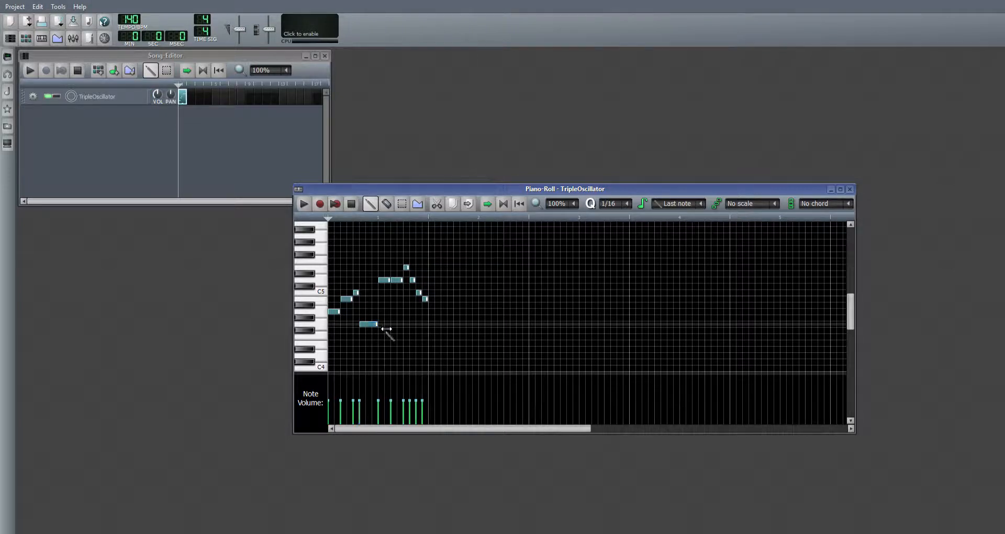
left_click(304, 204)
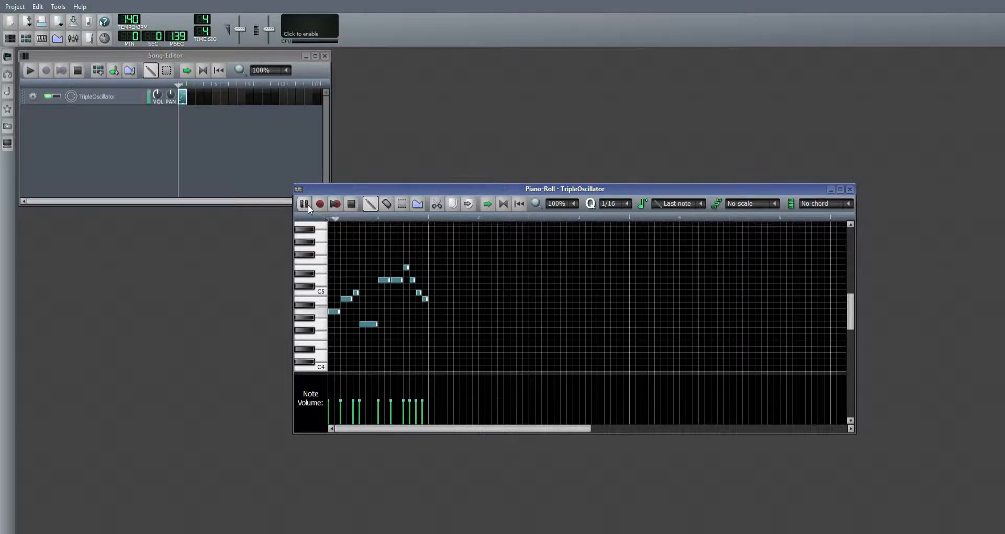
left_click(351, 204)
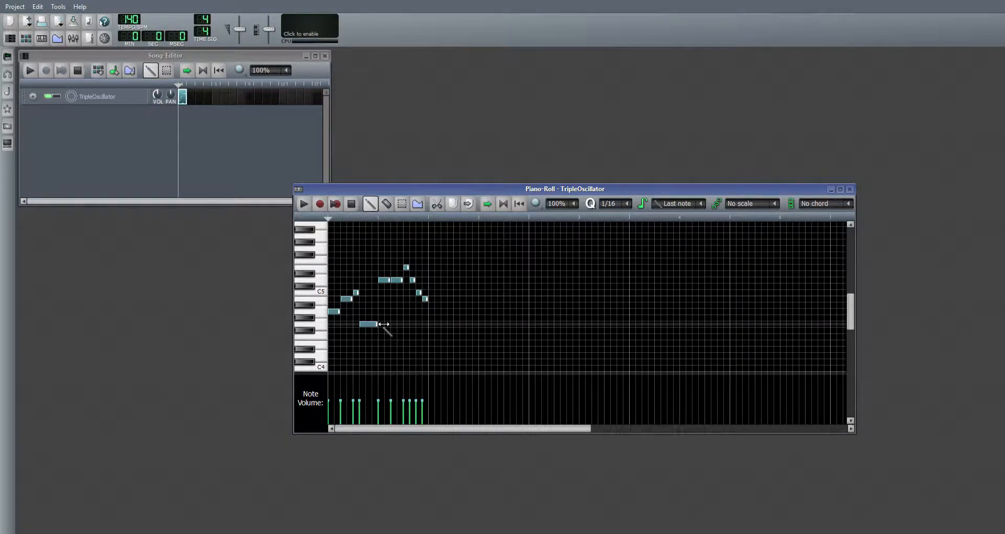
Step: Shorten the G4 to an eighth, extend the first D5 back to meet it, play the melody, and close the piano roll
left_click_drag(377, 325, 371, 324)
left_click_drag(387, 284, 389, 281)
left_click(303, 204)
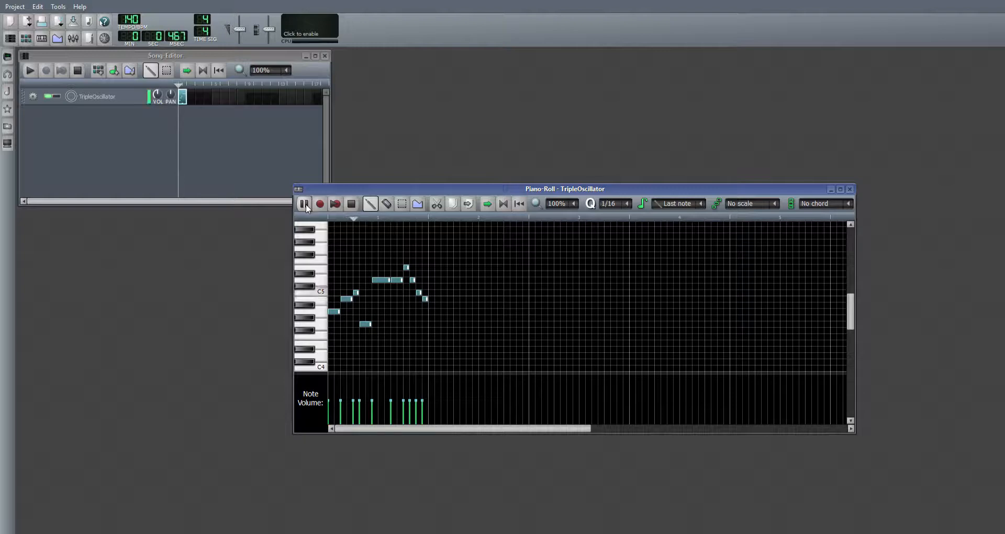
left_click(351, 205)
left_click(849, 189)
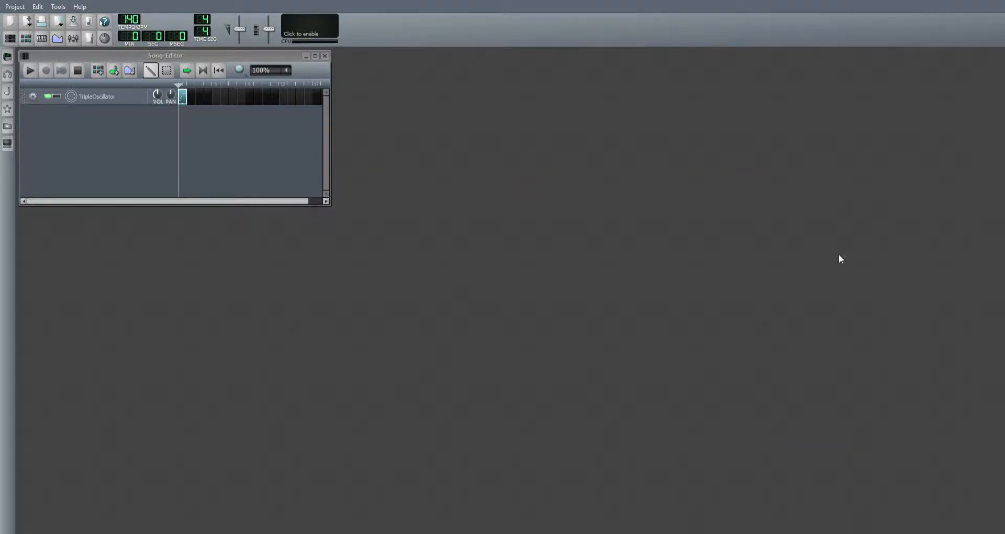
Step: Place a copy of the TripleOscillator melody clip in the second bar and play the song
left_click(187, 105)
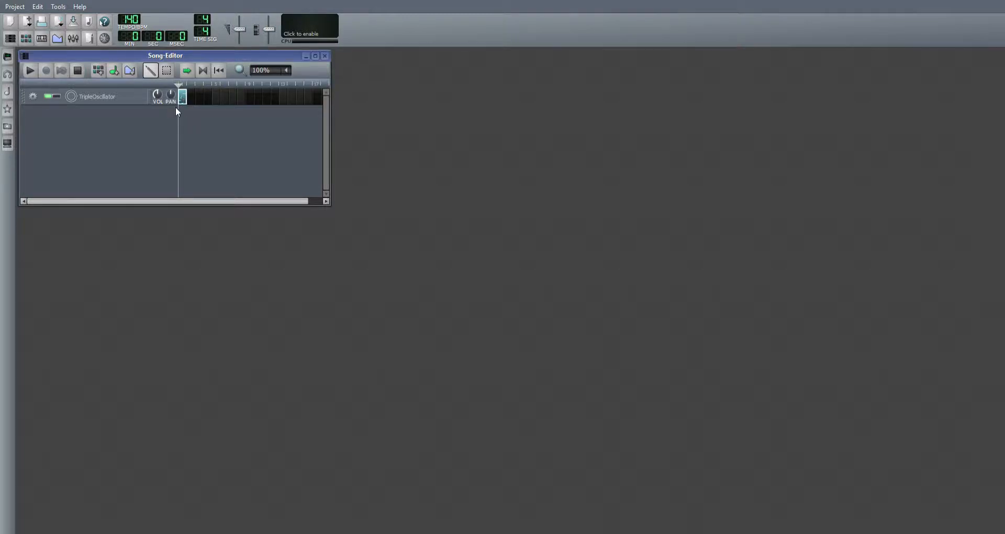
left_click(190, 94)
left_click(208, 159)
left_click(29, 70)
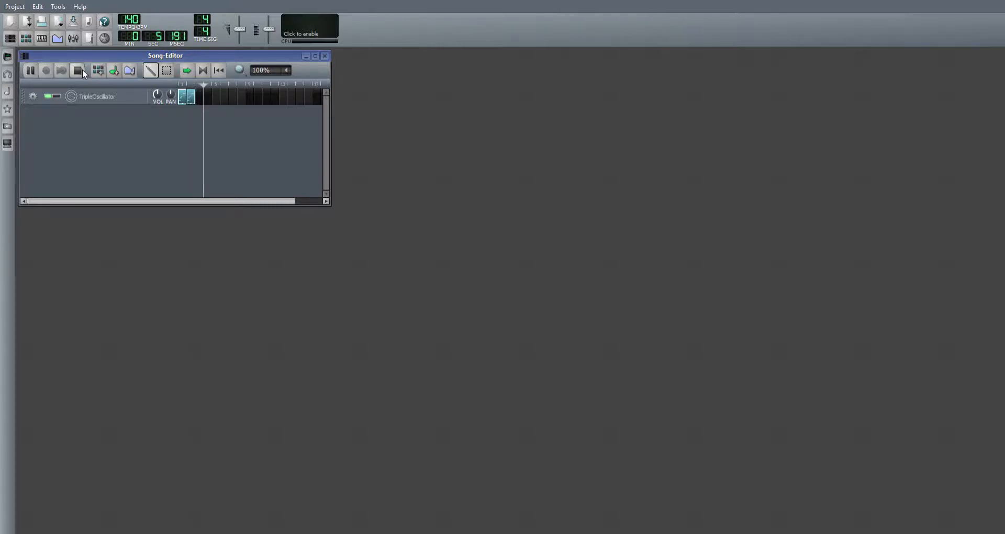
left_click(82, 72)
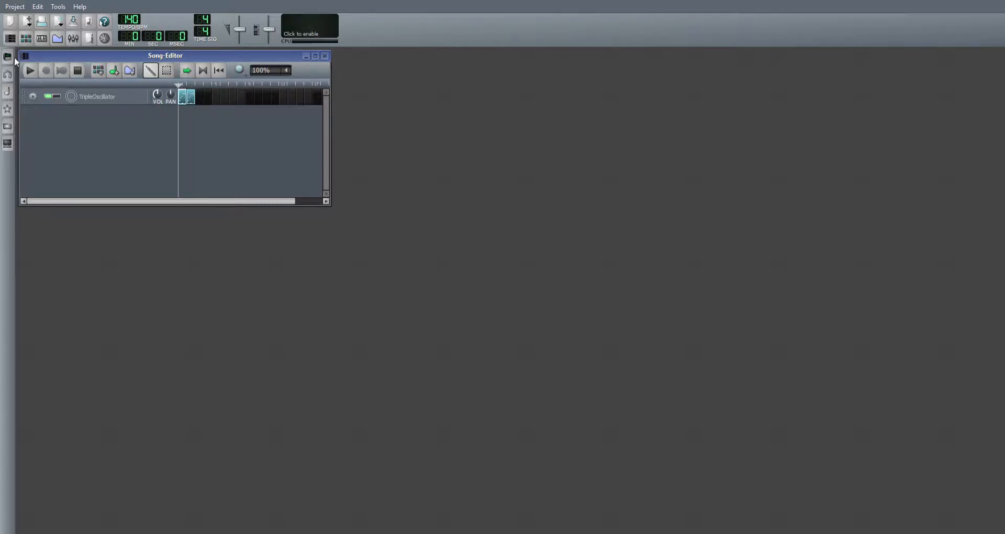